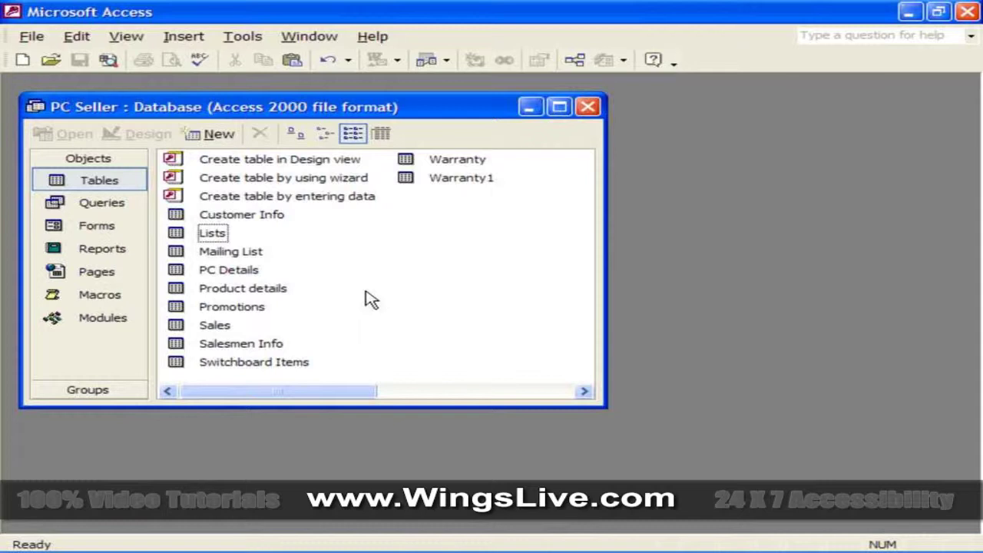
# - Open the Sales table and examine which Units Sold values have one digit and which have two
pyautogui.click(216, 328)
pyautogui.doubleClick(217, 329)
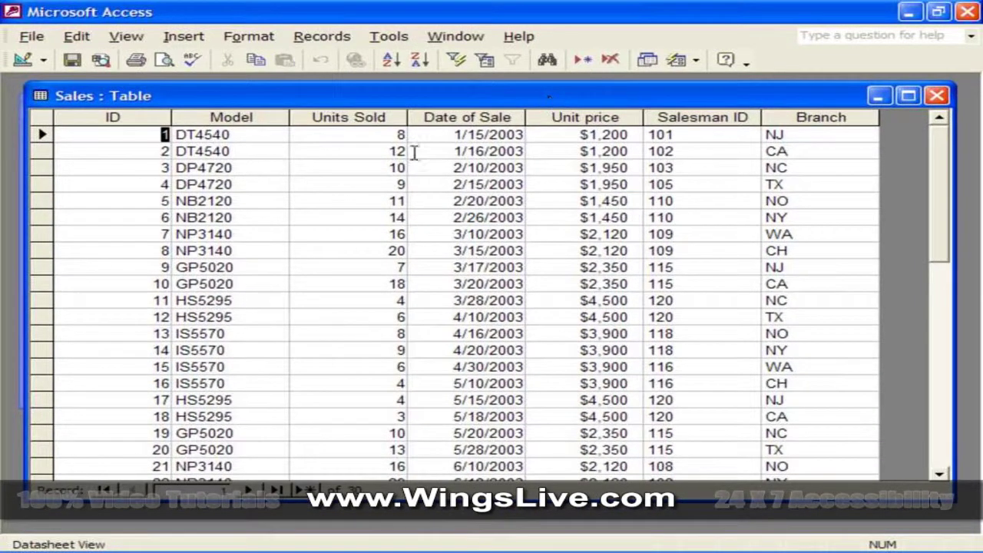
pyautogui.moveTo(388, 150); pyautogui.dragTo(415, 151)
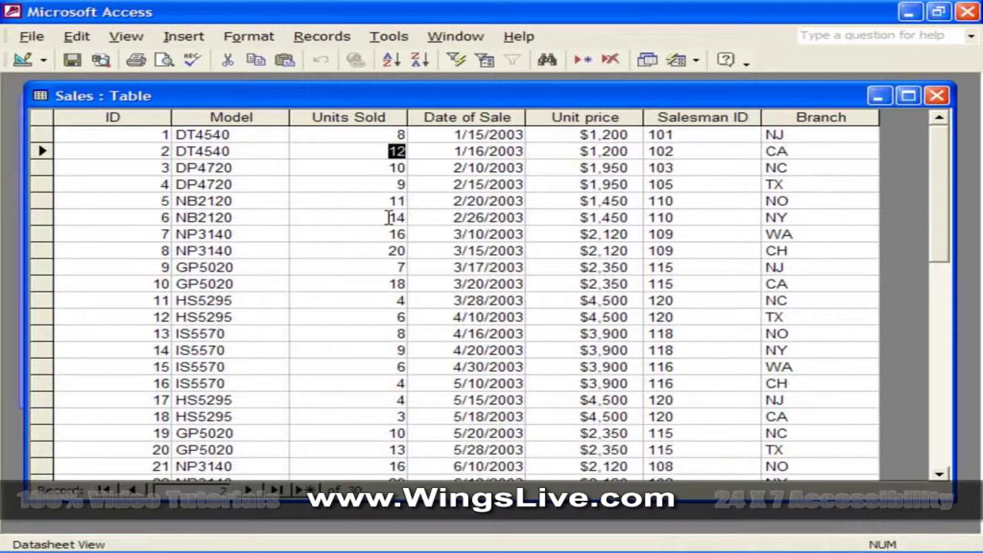
pyautogui.moveTo(389, 217); pyautogui.dragTo(411, 218)
pyautogui.moveTo(388, 251); pyautogui.dragTo(421, 251)
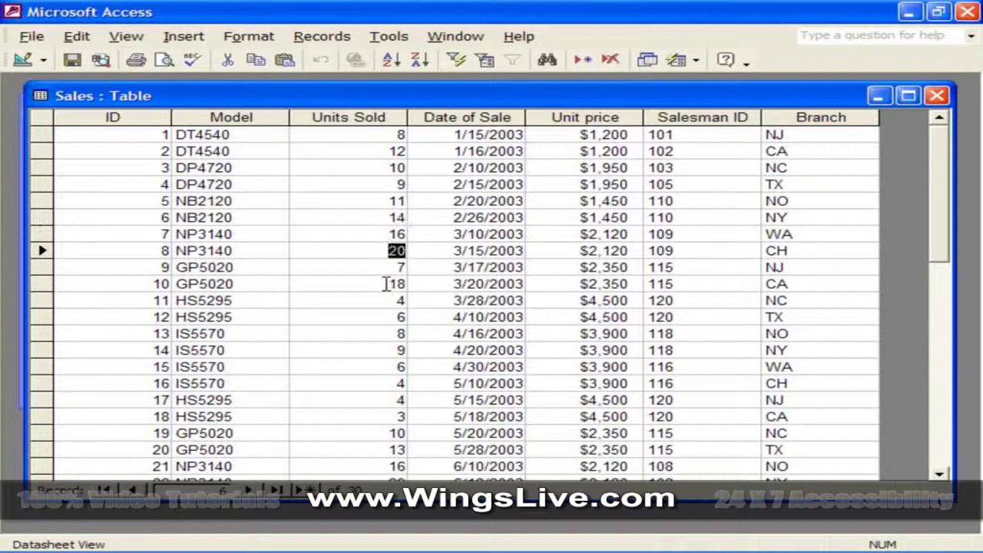
pyautogui.moveTo(389, 284); pyautogui.dragTo(417, 283)
pyautogui.moveTo(386, 432); pyautogui.dragTo(415, 432)
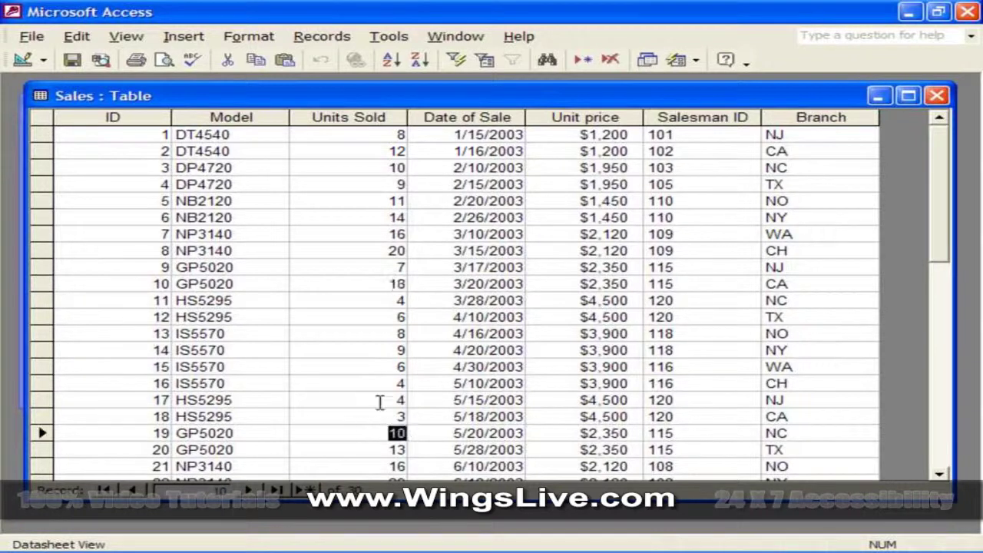
pyautogui.moveTo(390, 300); pyautogui.dragTo(406, 300)
pyautogui.click(388, 301)
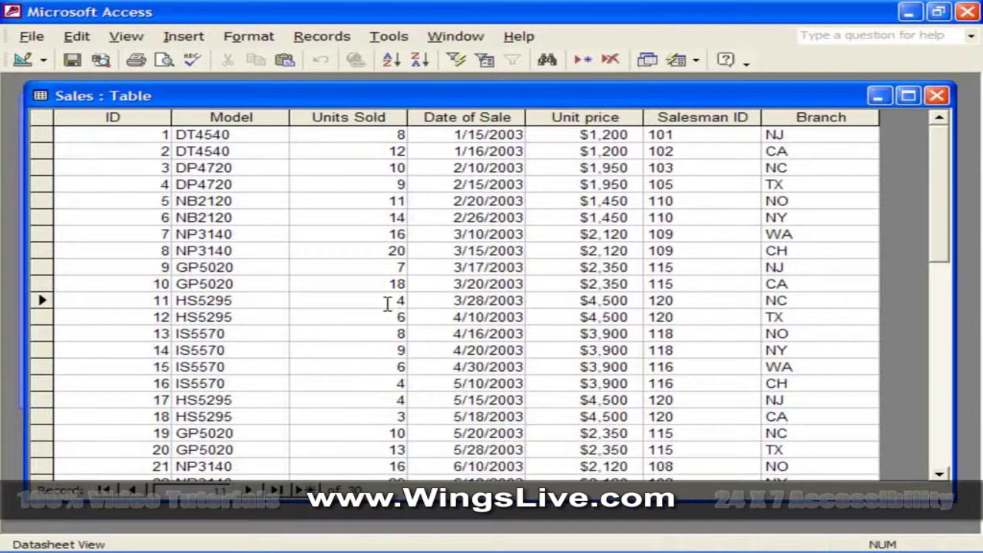
pyautogui.click(937, 96)
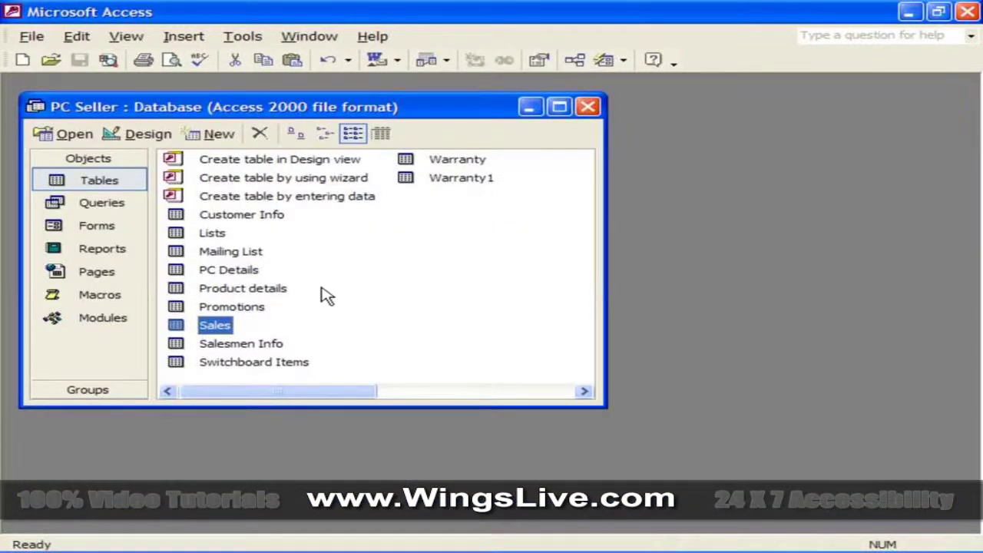
# - Open the Sales table in Design view and go to the Input Mask property of the Units Sold field
pyautogui.rightClick(228, 327)
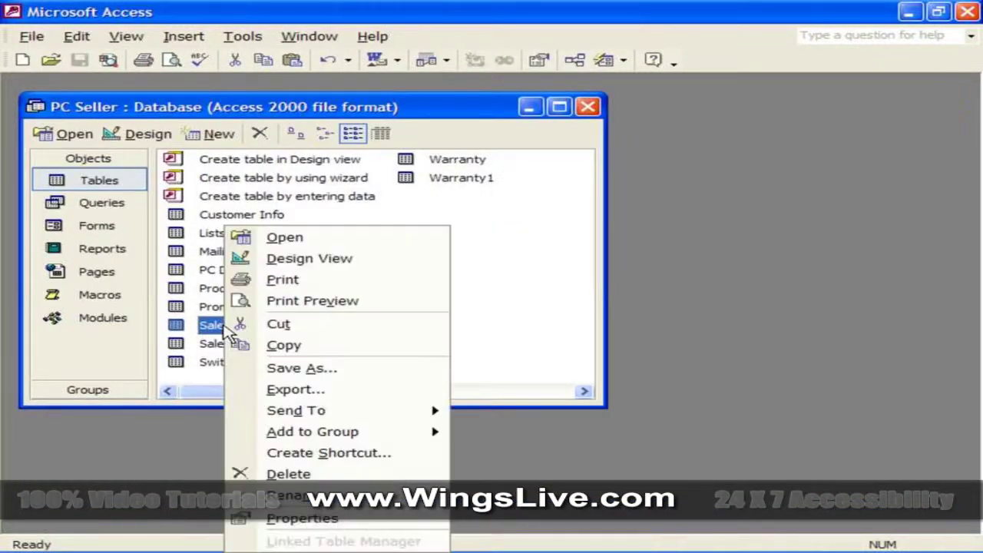
pyautogui.click(244, 258)
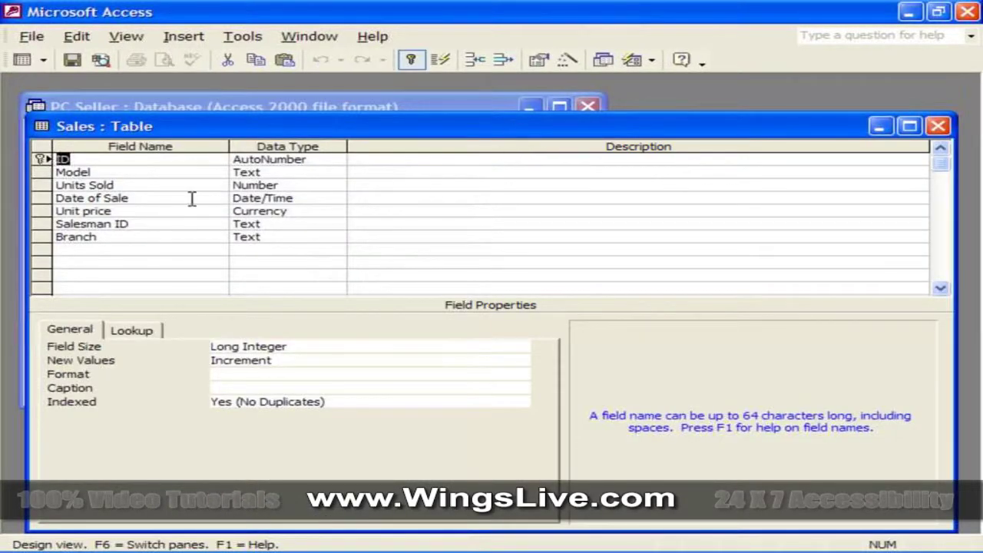
pyautogui.click(151, 185)
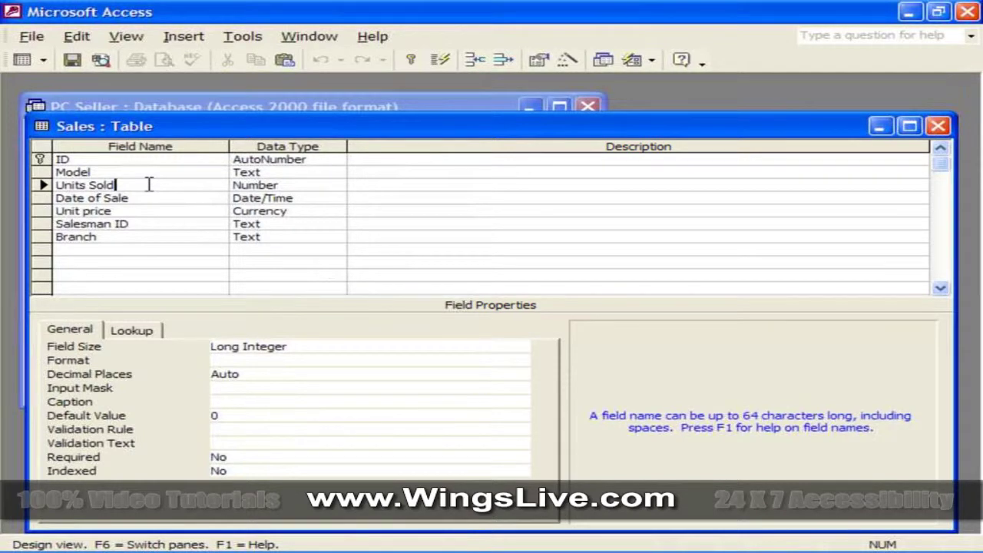
pyautogui.click(235, 387)
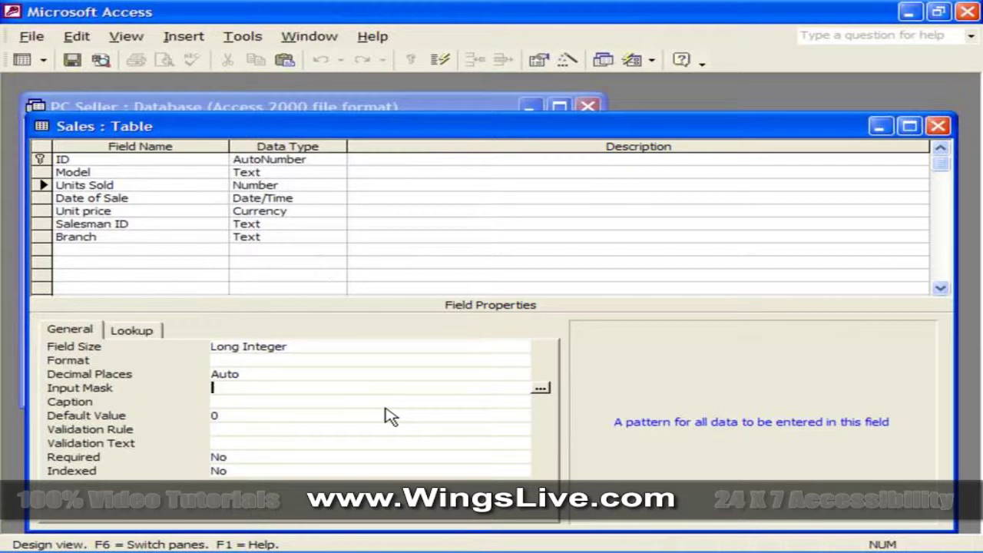
pyautogui.write('##')
pyautogui.press('BackSpace')
pyautogui.press('BackSpace')
pyautogui.write('??')
pyautogui.press('BackSpace')
pyautogui.press('BackSpace')
# - Set the input mask of the Units Sold field to ## and close the Sales table, saving its design
pyautogui.write('##')
pyautogui.press('Return')
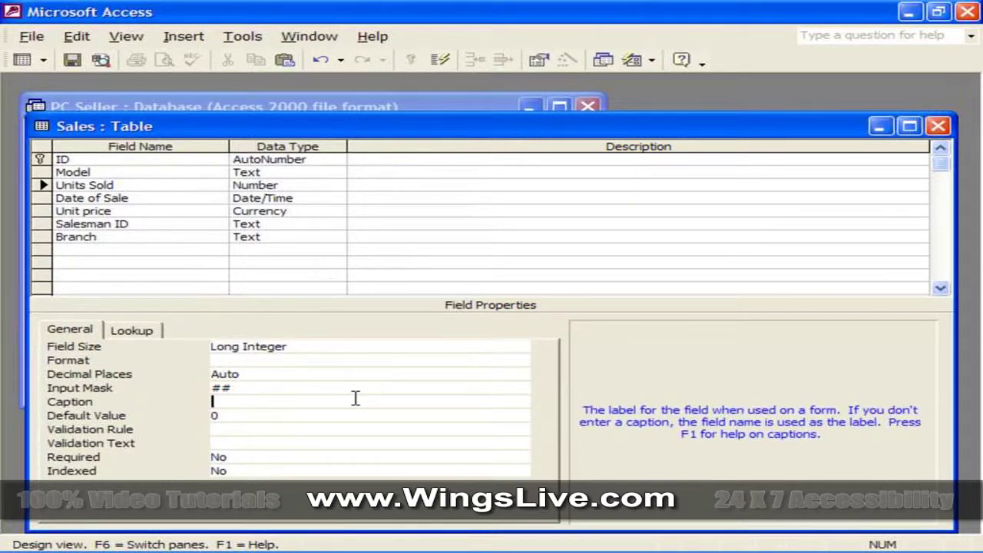
pyautogui.click(936, 125)
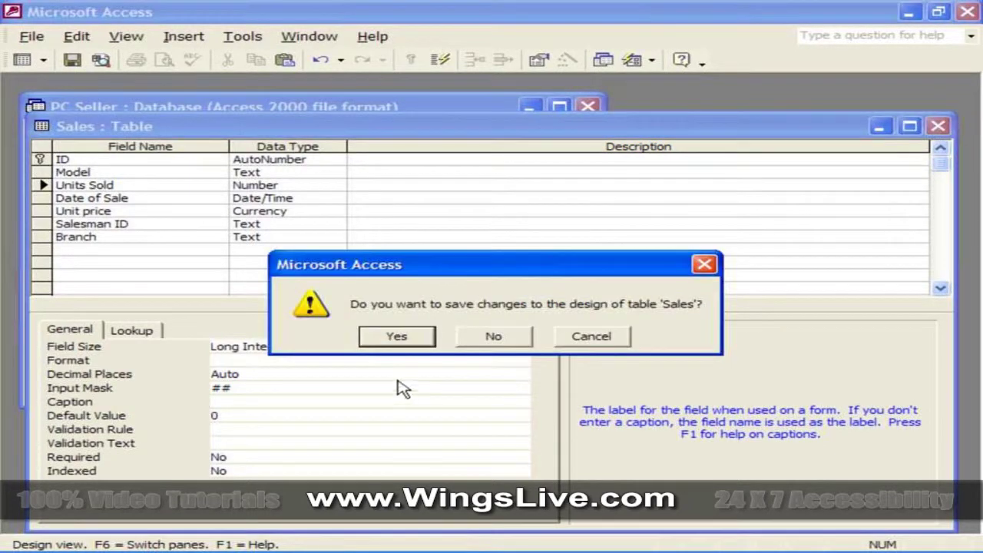
pyautogui.click(399, 338)
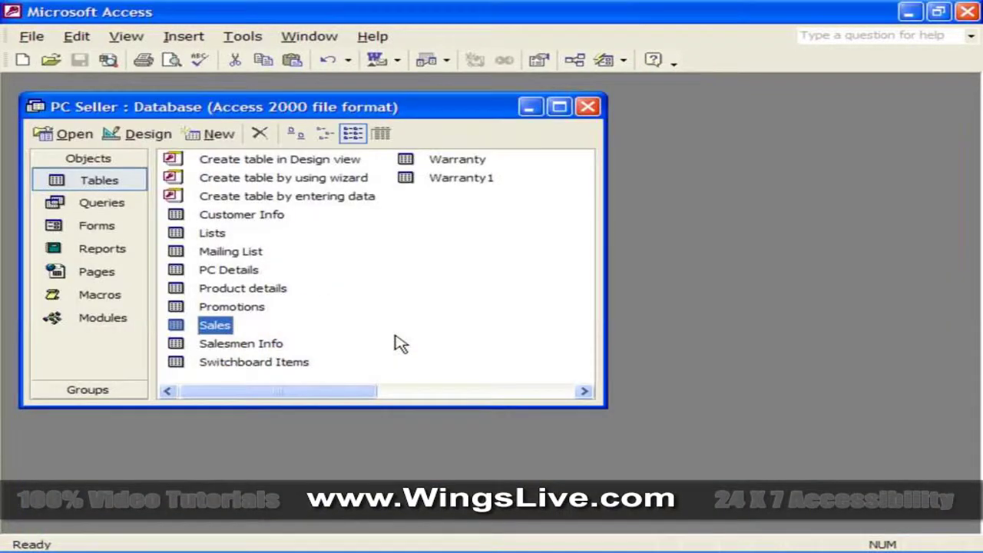
# - Reopen the Sales table, enter 40 as Units Sold in a new record, and close the table
pyautogui.doubleClick(216, 327)
pyautogui.scroll(-7, 408, 310)
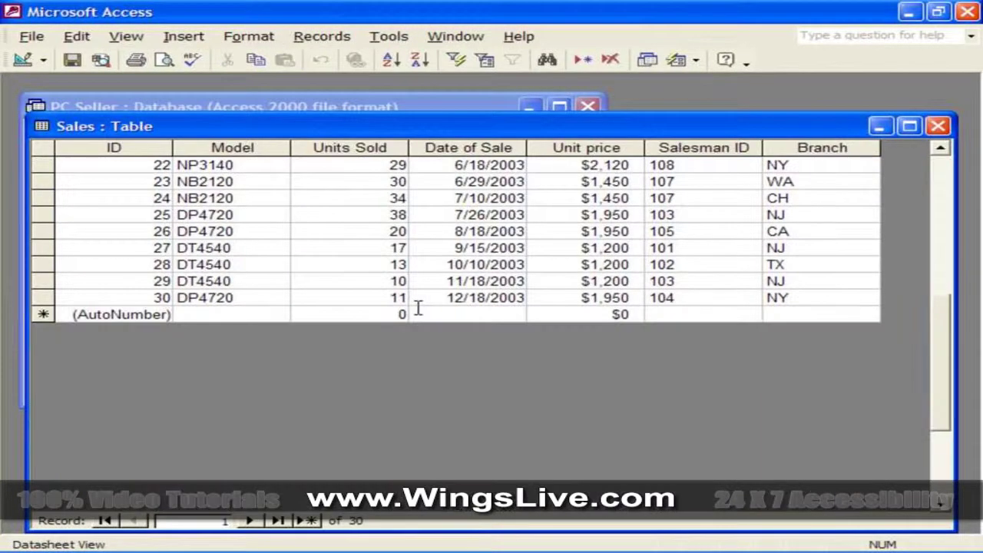
pyautogui.scroll(1, 418, 308)
pyautogui.click(384, 362)
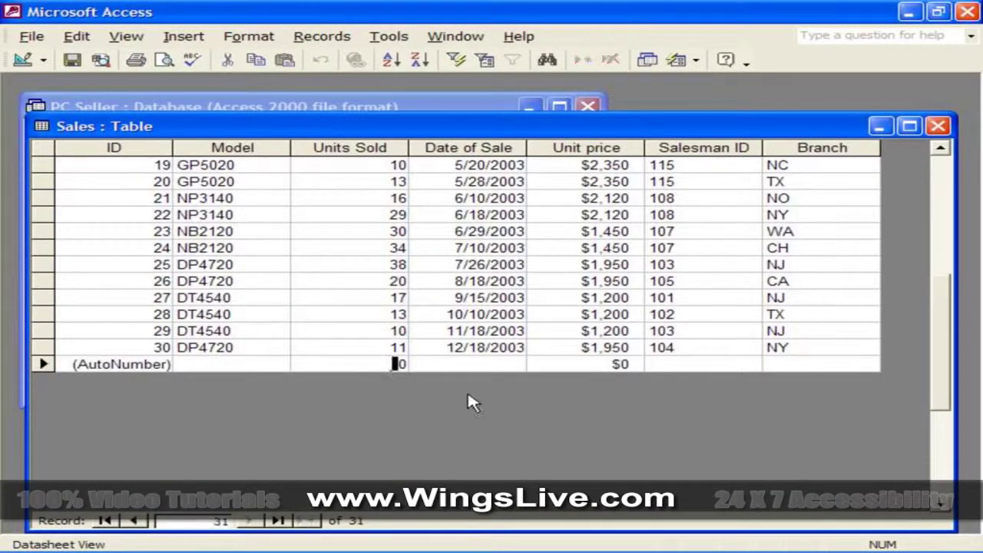
pyautogui.click(401, 363)
pyautogui.write('4')
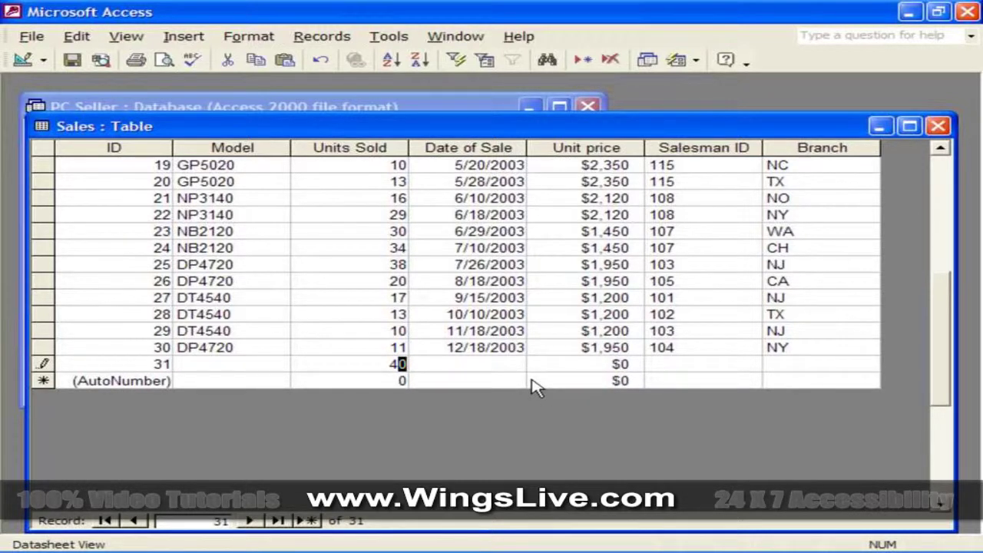
pyautogui.click(429, 368)
pyautogui.click(392, 378)
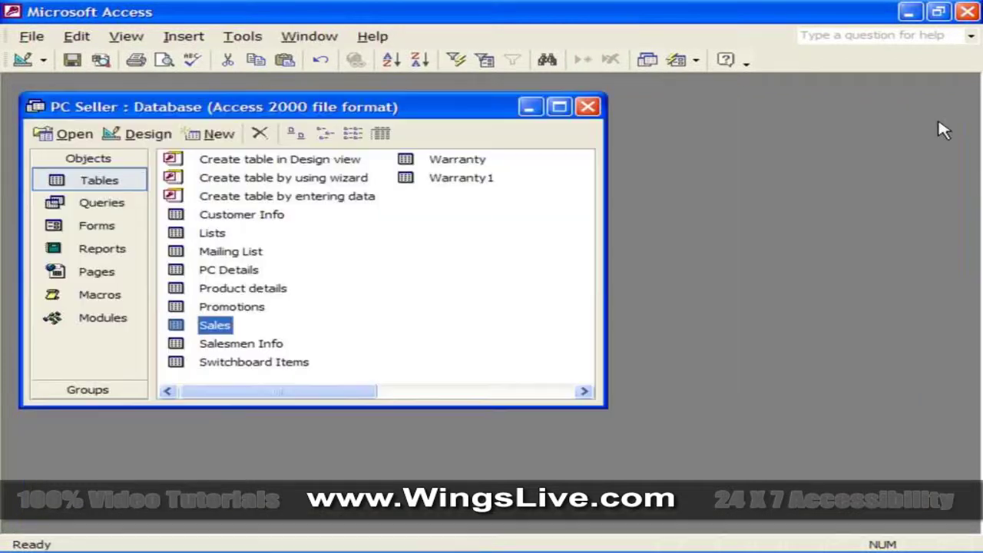
pyautogui.click(938, 126)
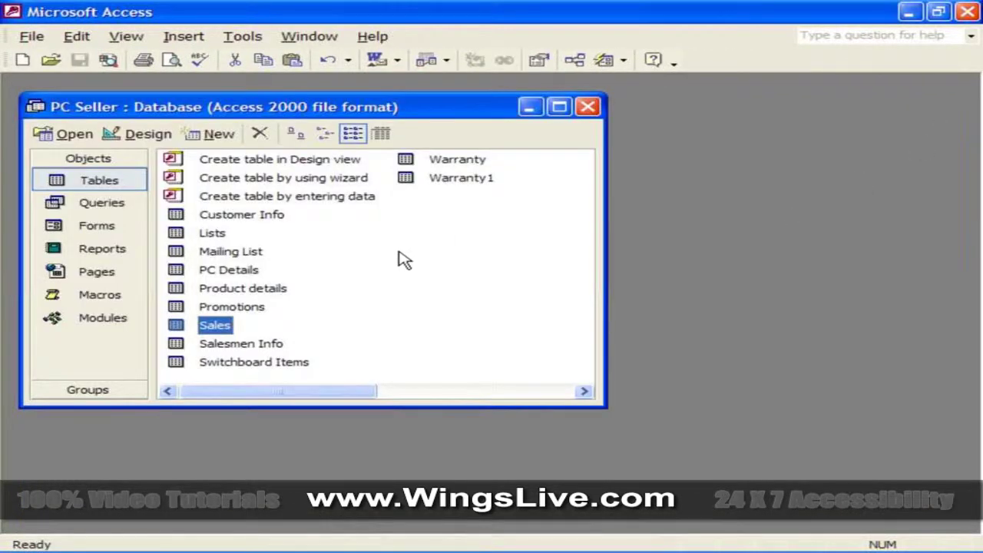
pyautogui.click(399, 252)
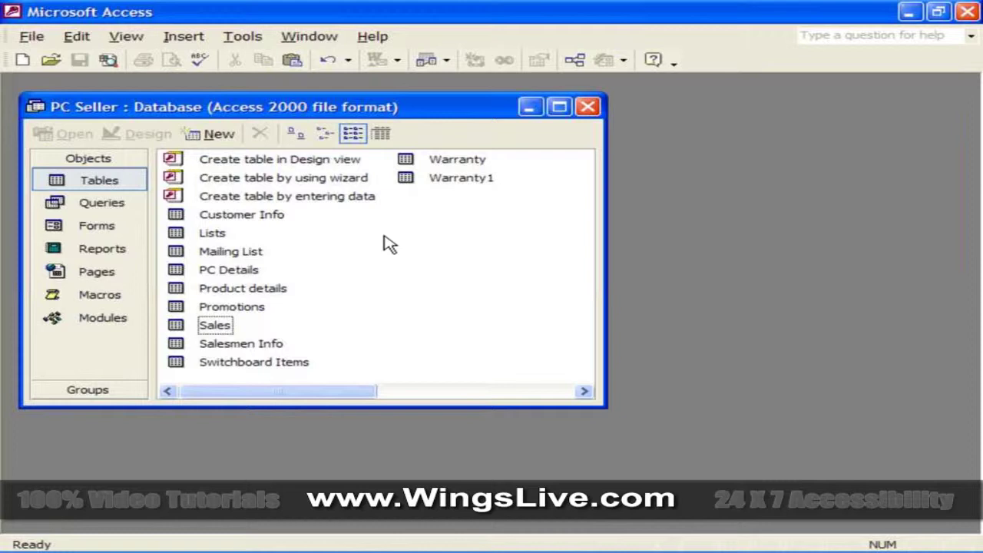
# - Create a table in Design view with a Day of Week field as a Lookup Wizard column whose values are typed in
pyautogui.doubleClick(296, 163)
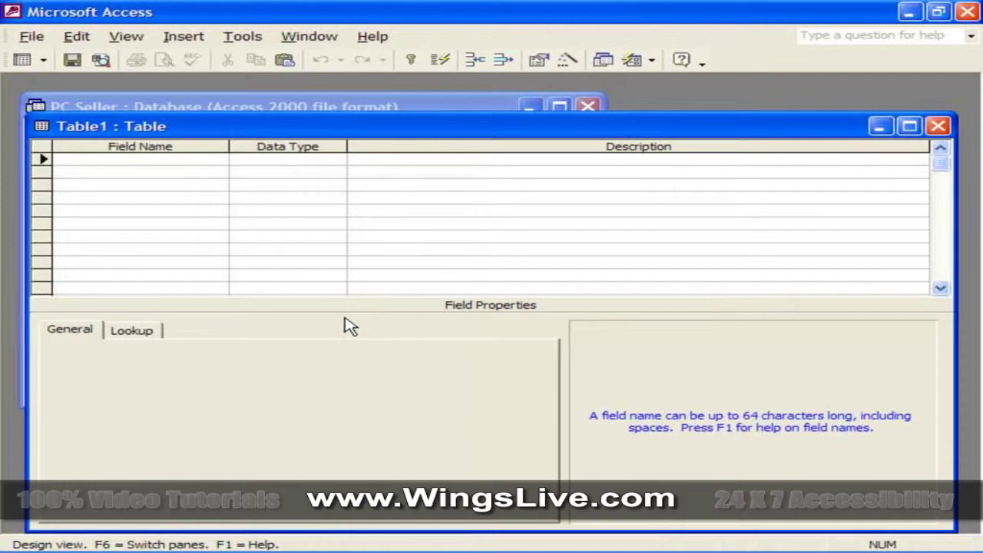
pyautogui.write('Day of Week')
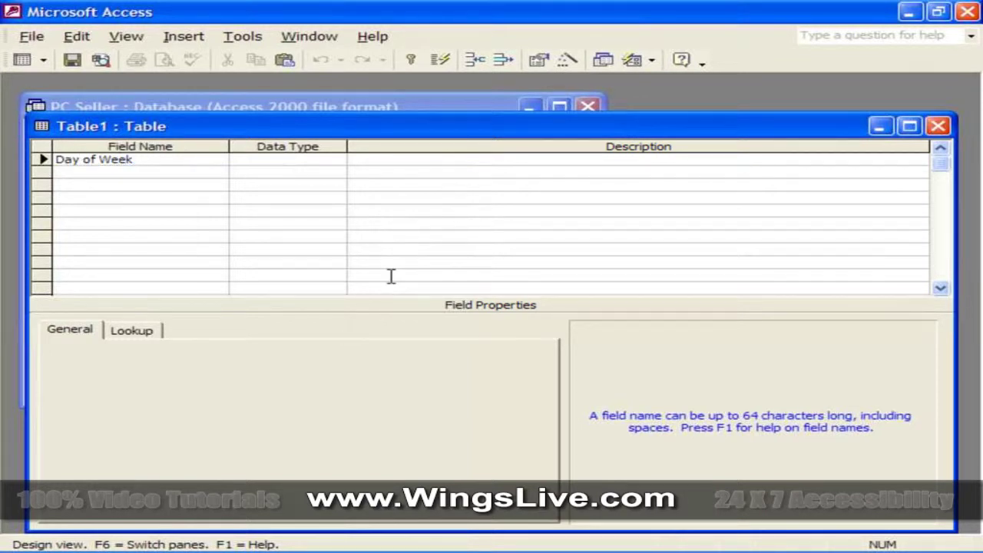
pyautogui.click(296, 161)
pyautogui.click(336, 159)
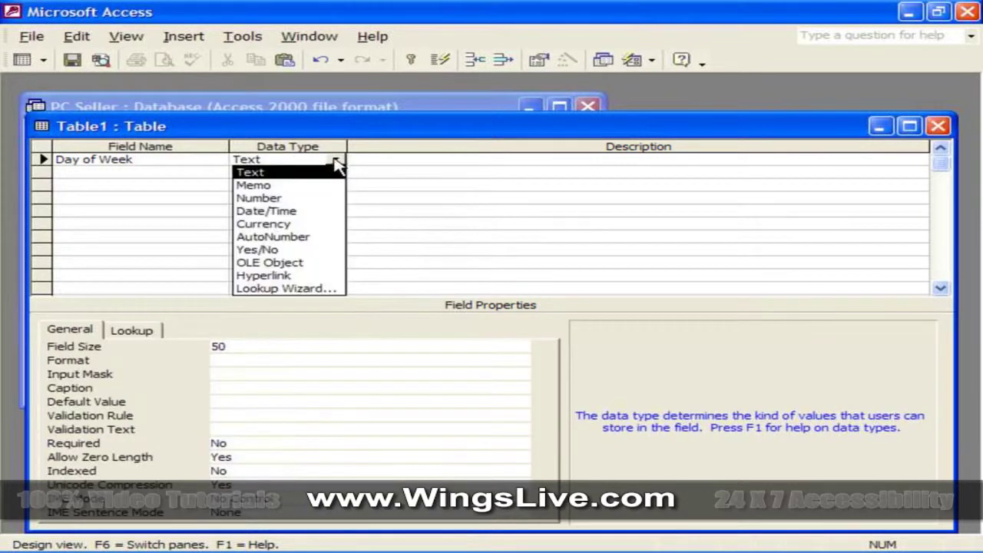
pyautogui.click(321, 288)
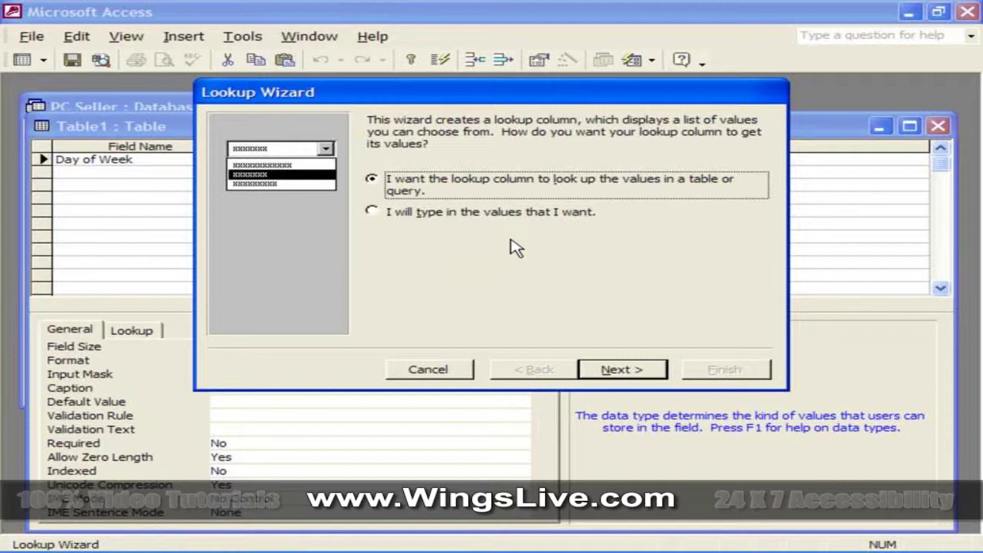
pyautogui.click(377, 214)
pyautogui.click(620, 369)
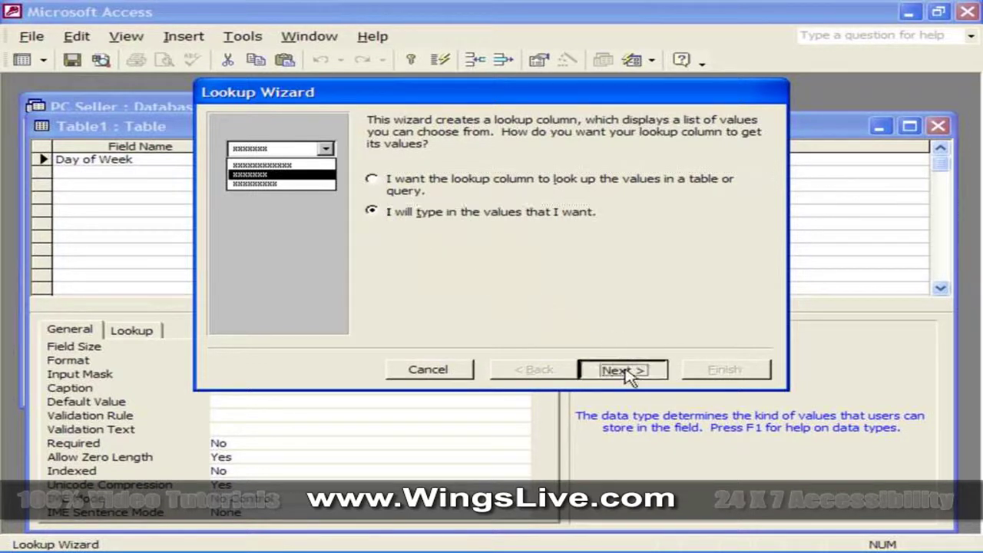
# - List Mon, Tue, Wed, Thu, Fri, Sat and Sun as the lookup values in one column and finish the wizard
pyautogui.click(291, 228)
pyautogui.write('Mon')
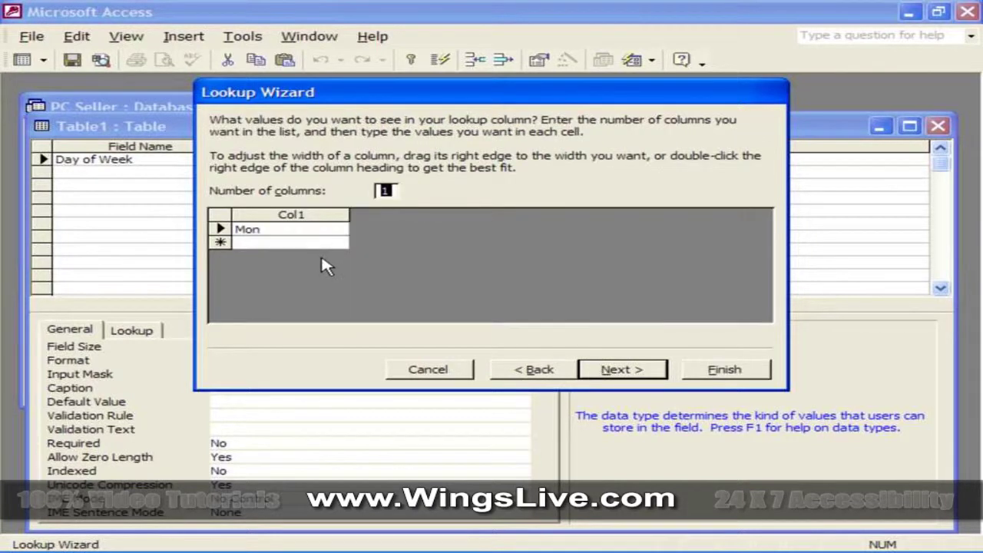
pyautogui.click(283, 241)
pyautogui.write('Tue')
pyautogui.press('Tab')
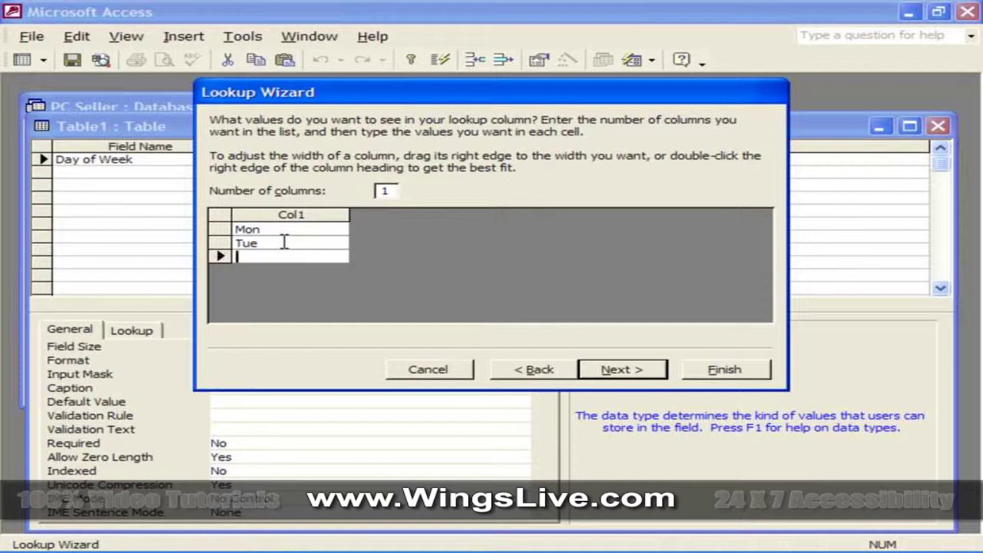
pyautogui.write('Wed')
pyautogui.press('Tab')
pyautogui.write('Th')
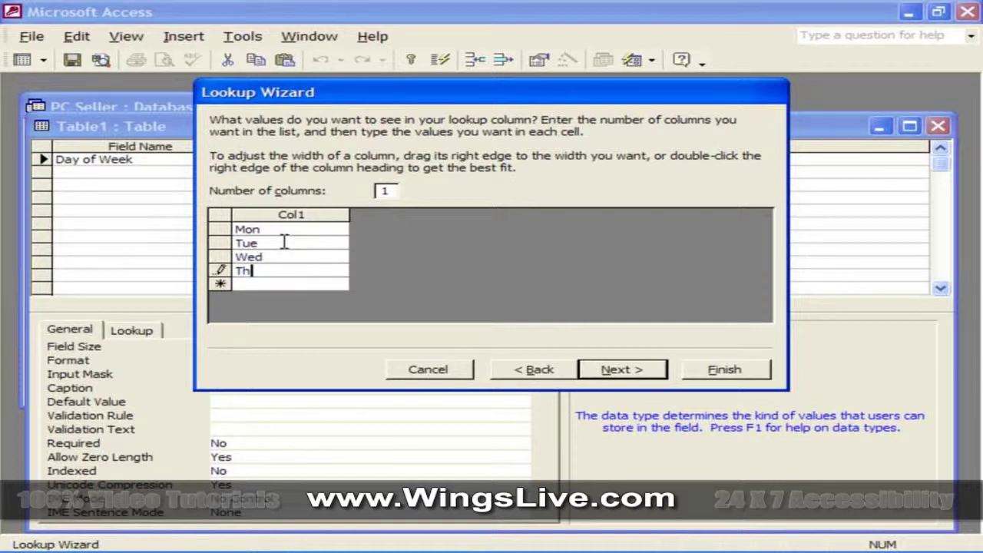
pyautogui.write('u')
pyautogui.press('Tab')
pyautogui.write('Fri')
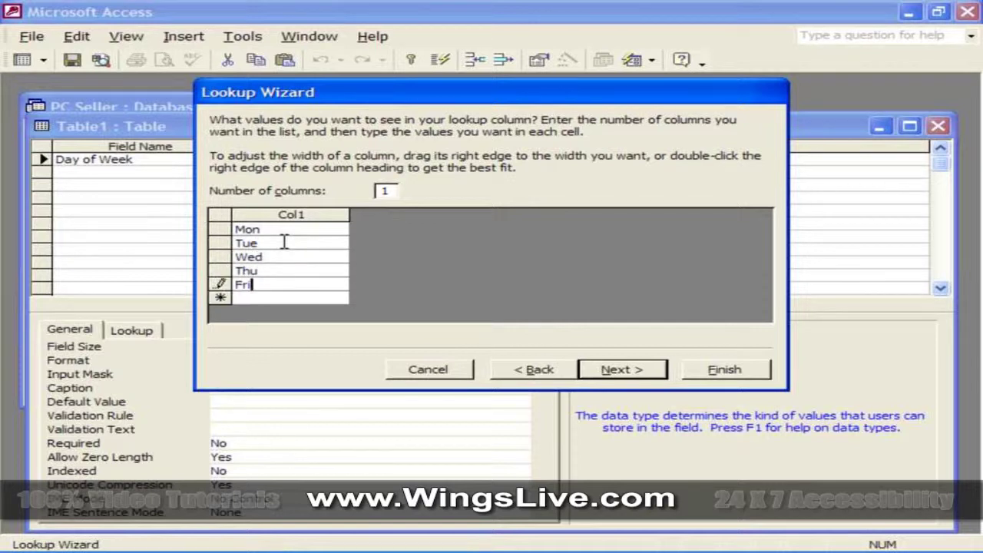
pyautogui.press('Tab')
pyautogui.write('Sat')
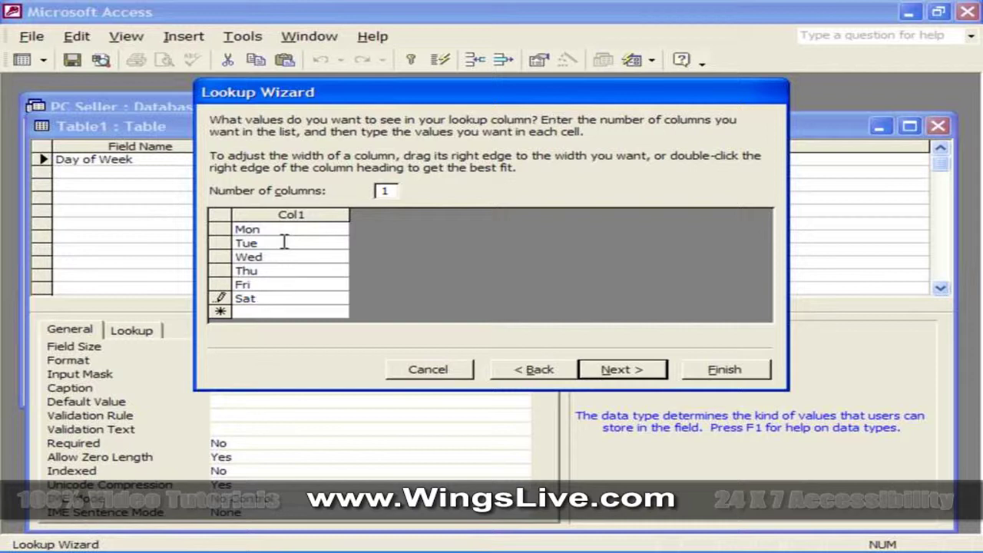
pyautogui.press('Tab')
pyautogui.write('S')
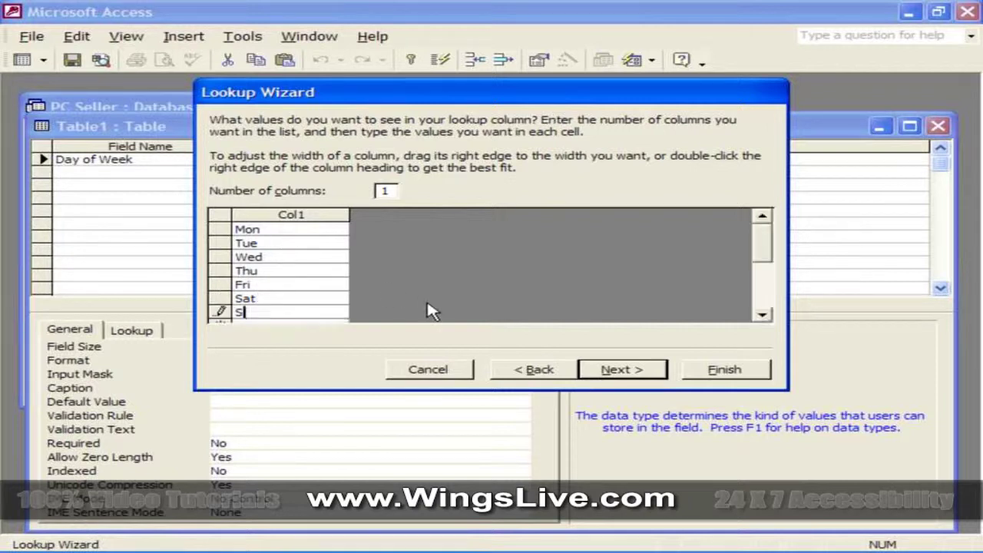
pyautogui.write('un')
pyautogui.click(626, 371)
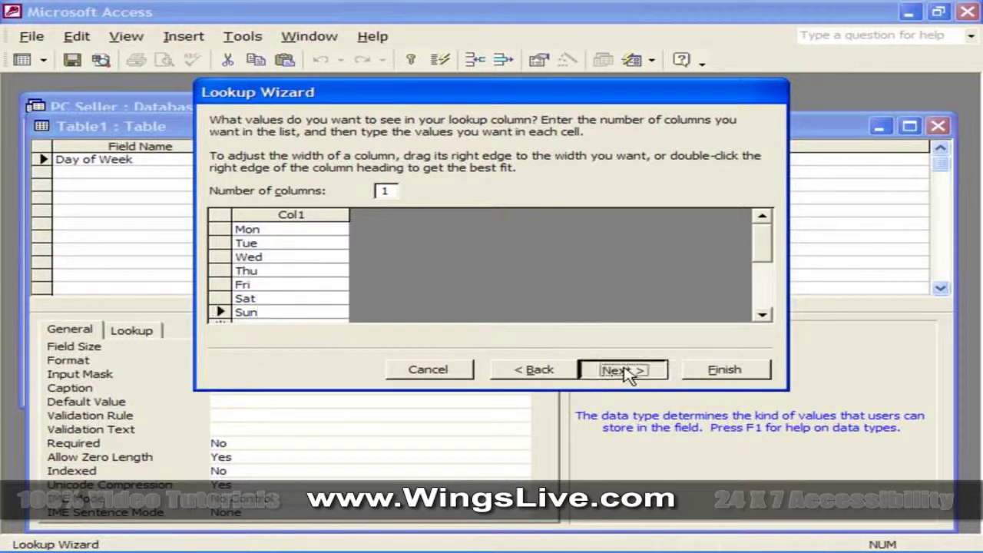
pyautogui.click(747, 371)
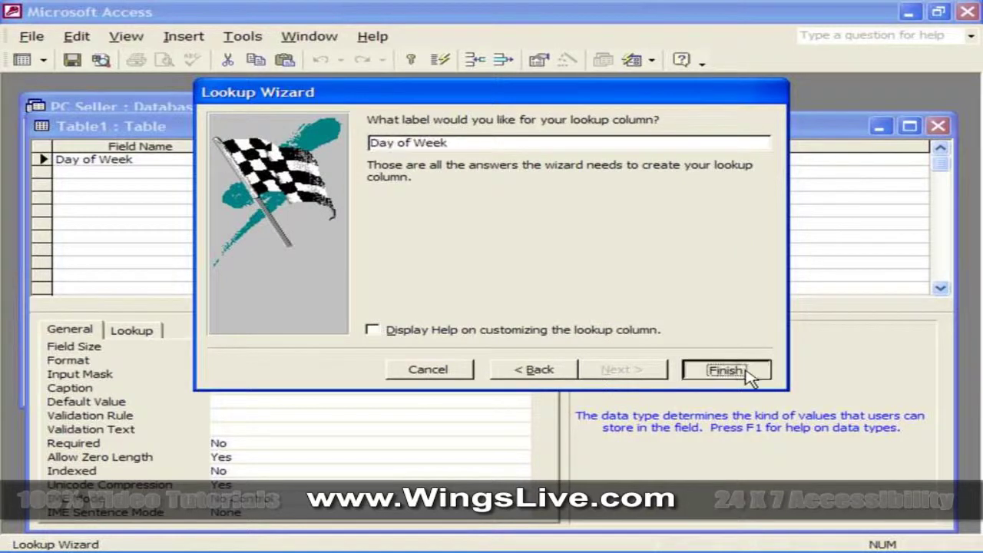
# - Close the new table and save its design as List1 without creating a primary key
pyautogui.click(938, 127)
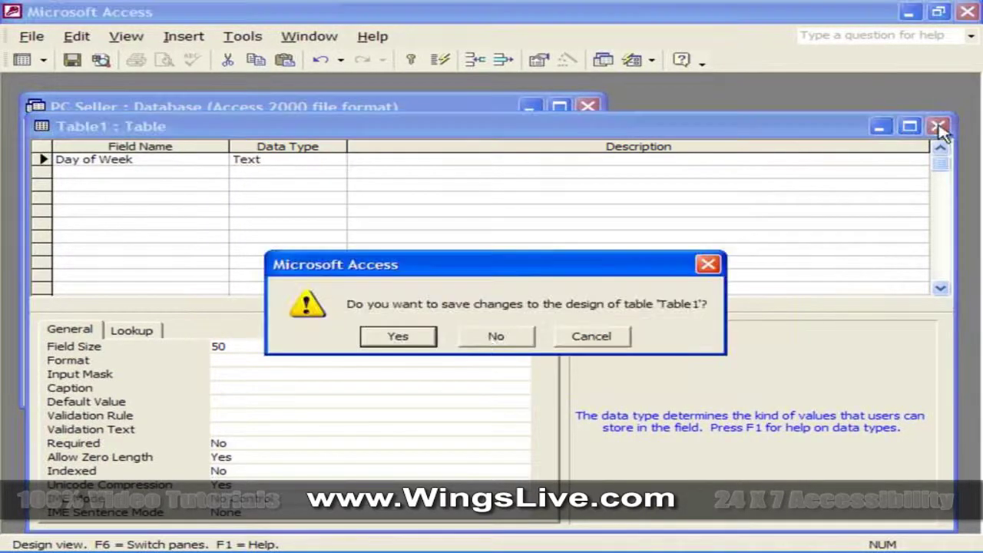
pyautogui.click(426, 340)
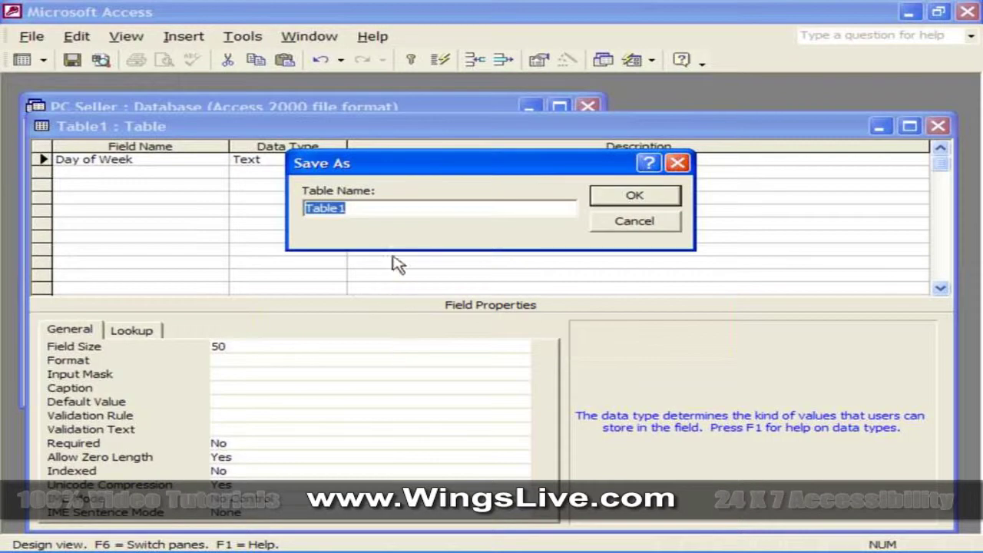
pyautogui.write('List1')
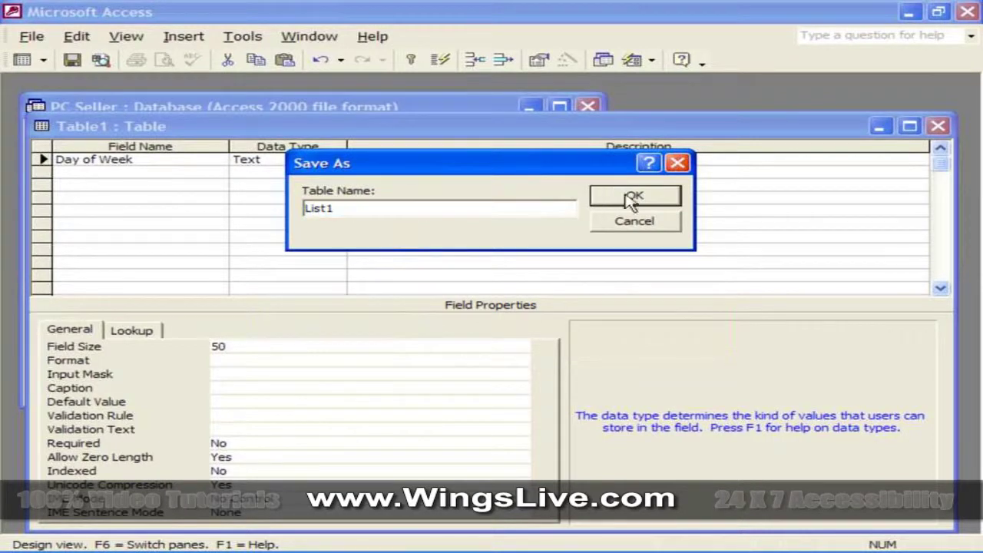
pyautogui.click(630, 198)
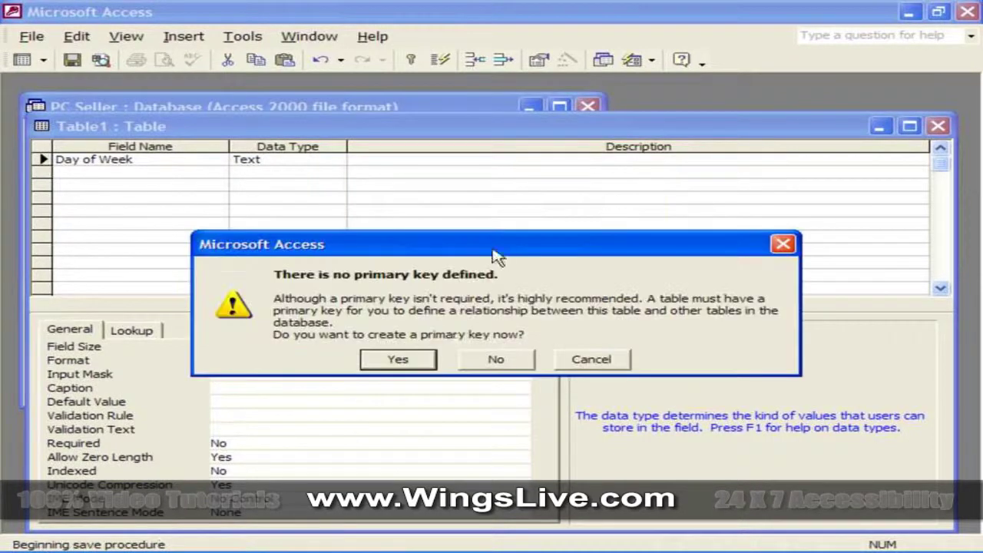
pyautogui.click(488, 370)
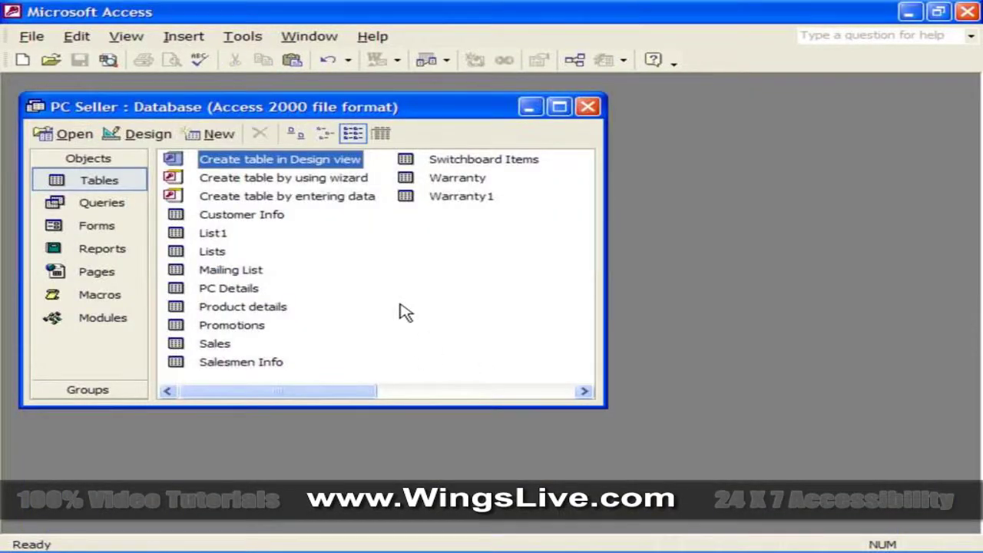
pyautogui.click(404, 311)
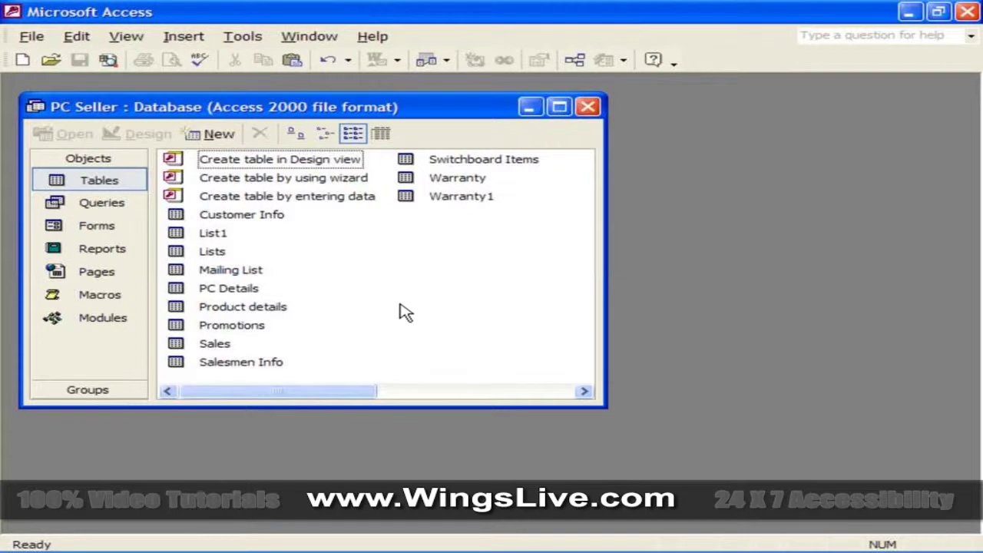
# - Open the List1 table, examine the choices in the Day of Week lookup list without picking one, and close the table
pyautogui.doubleClick(205, 235)
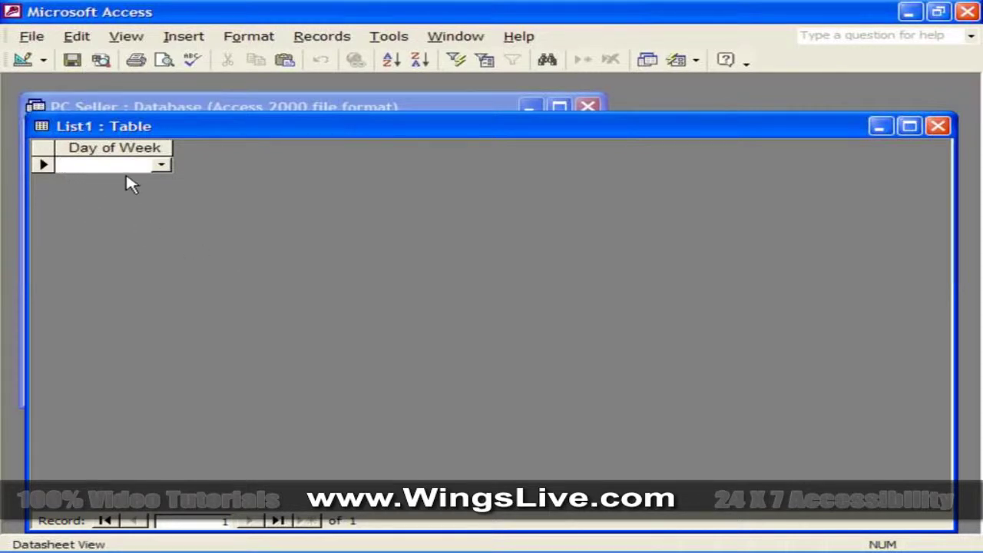
pyautogui.click(161, 165)
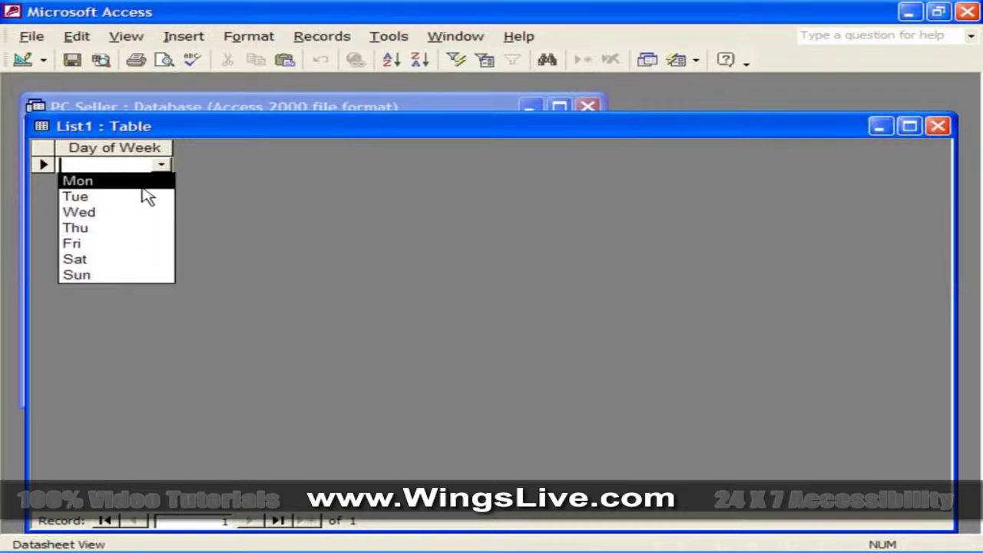
pyautogui.click(253, 177)
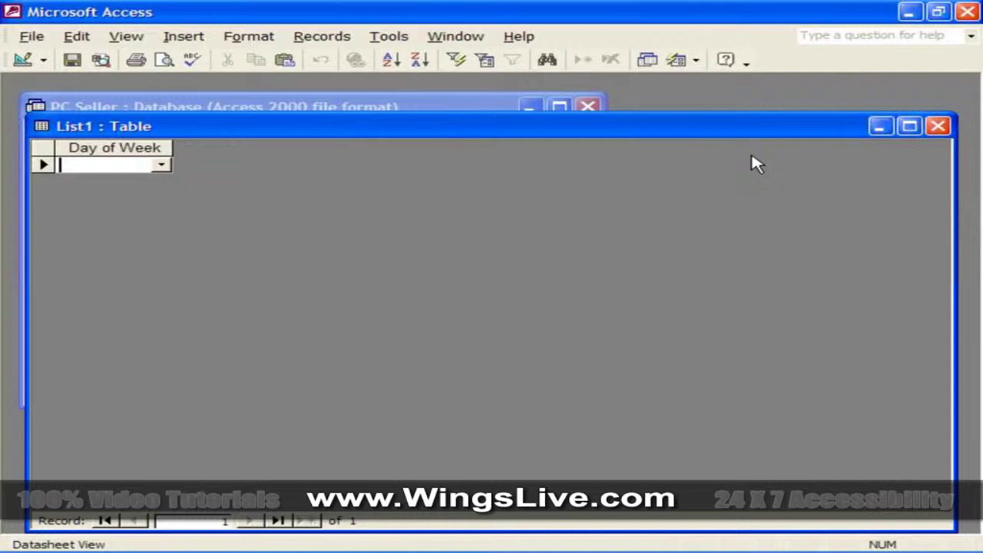
pyautogui.click(937, 126)
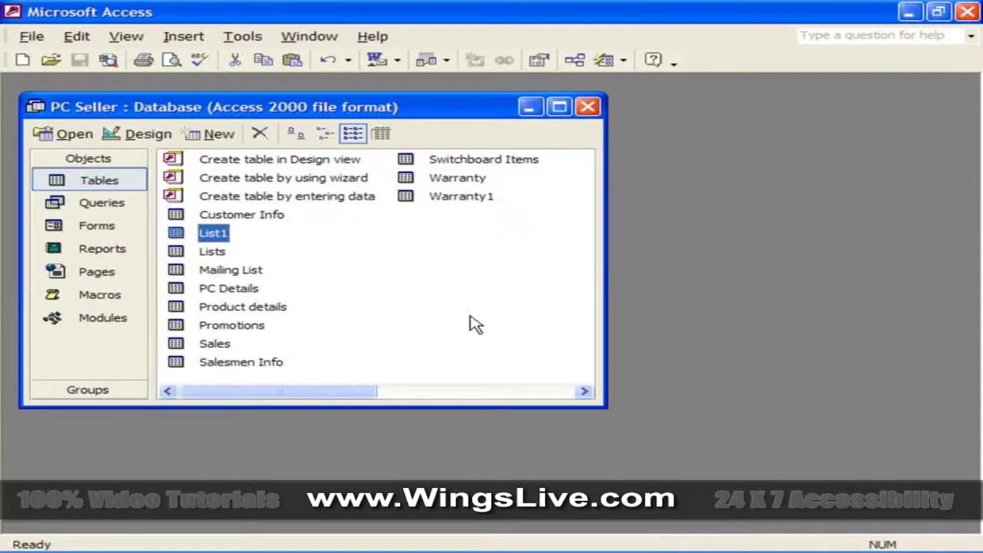